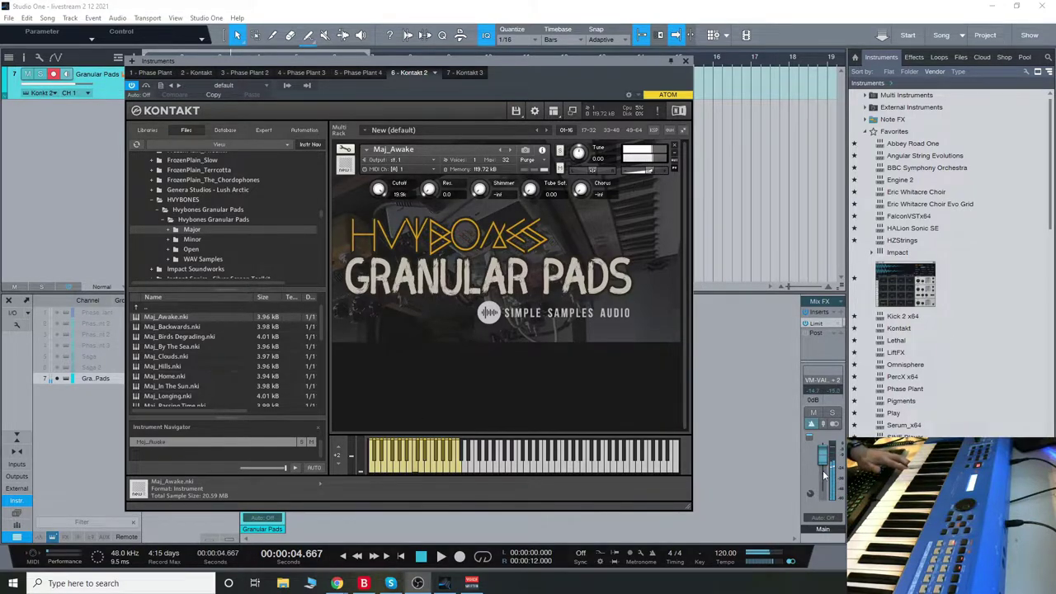
Raise the main output volume to +9.5 dB and switch the instrument to the Maj_Backwards patch.
{"action": "left_click_drag", "start_coordinate": [823, 464], "coordinate": [818, 454]}
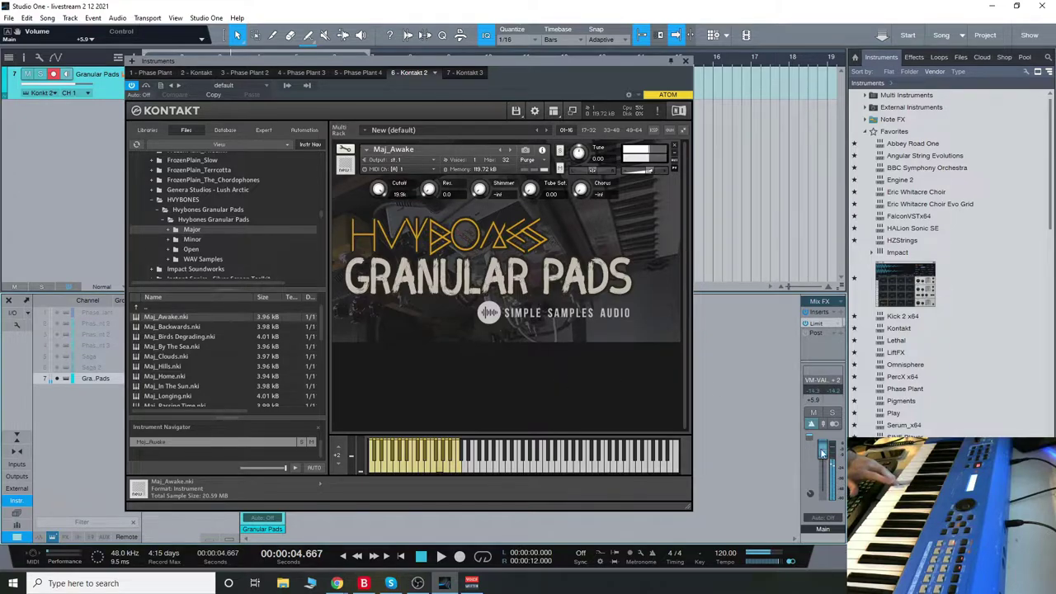
{"action": "left_click_drag", "start_coordinate": [822, 452], "coordinate": [820, 452]}
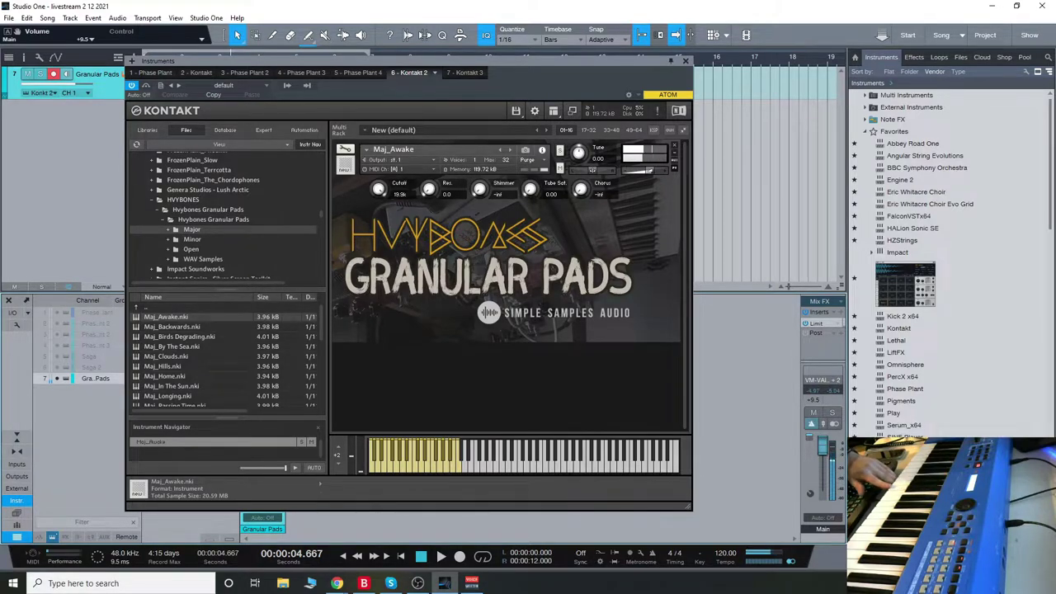
{"action": "key", "text": "alt+Tab"}
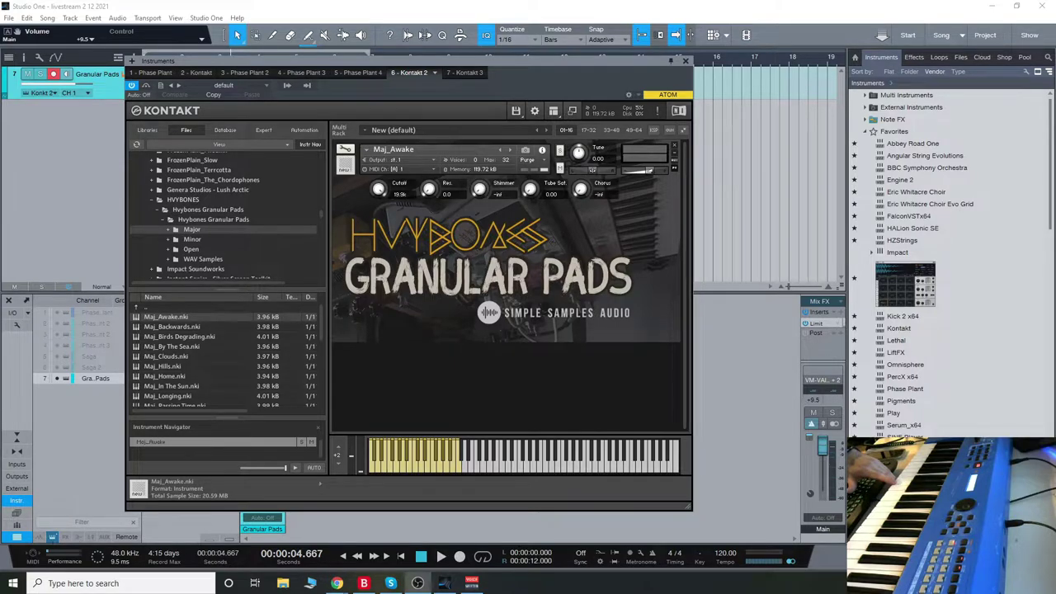
{"action": "left_click", "coordinate": [404, 377]}
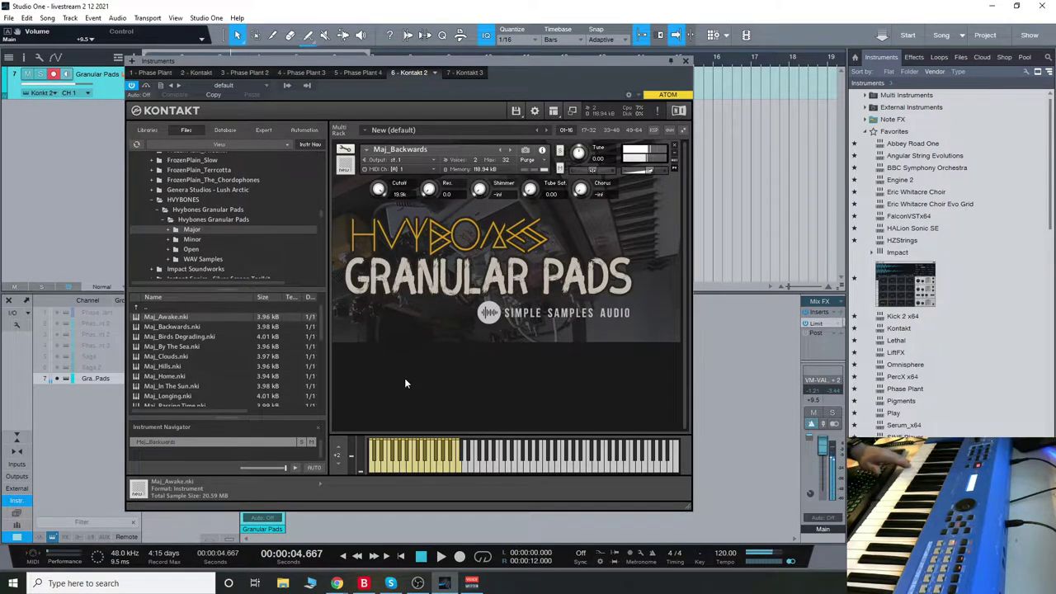
On the Maj_Backwards patch, set Shimmer to 8.8, Chorus to 4.2 and Cutoff to 67.0.
{"action": "left_click_drag", "start_coordinate": [481, 191], "coordinate": [482, 132]}
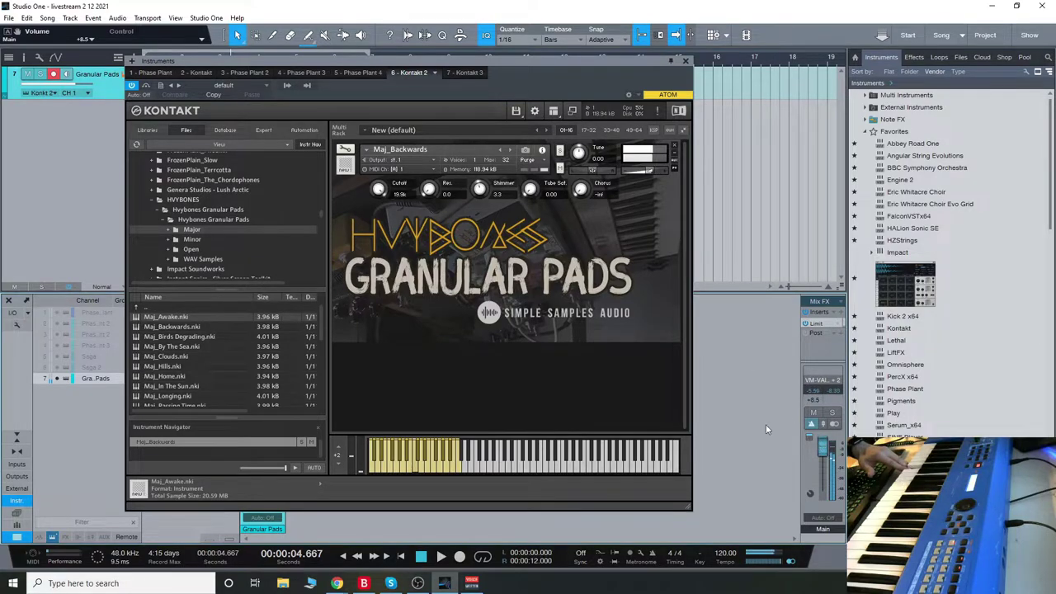
{"action": "left_click_drag", "start_coordinate": [481, 191], "coordinate": [481, 183]}
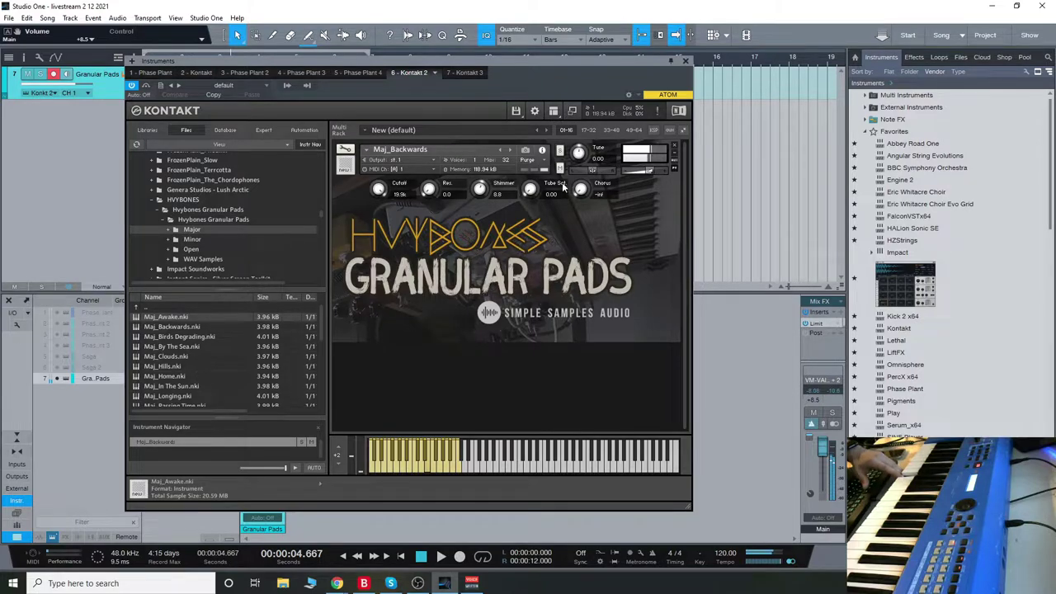
{"action": "left_click_drag", "start_coordinate": [572, 197], "coordinate": [586, 169]}
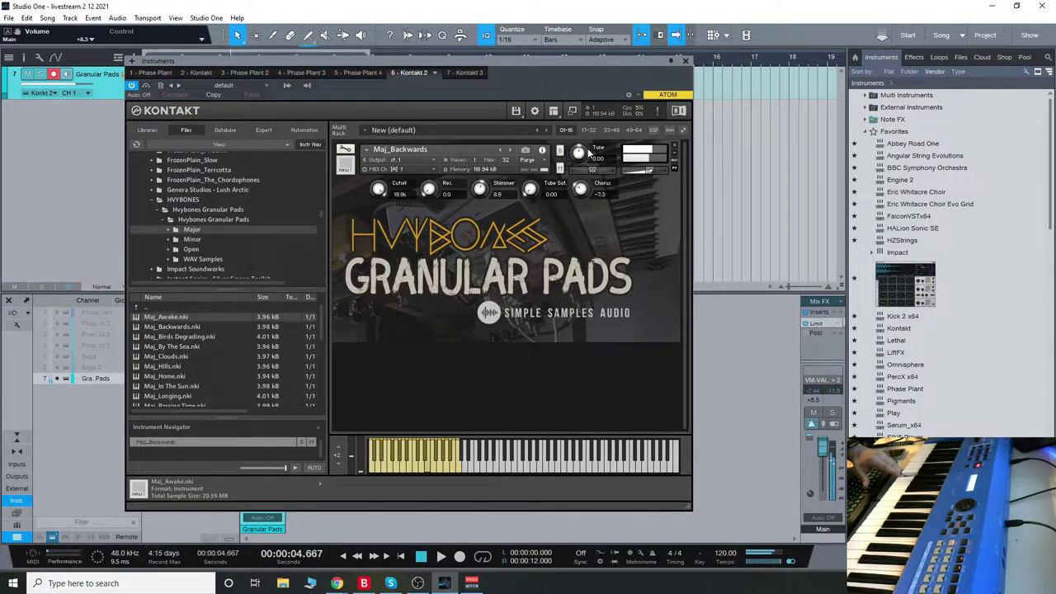
{"action": "left_click_drag", "start_coordinate": [541, 65], "coordinate": [548, 66]}
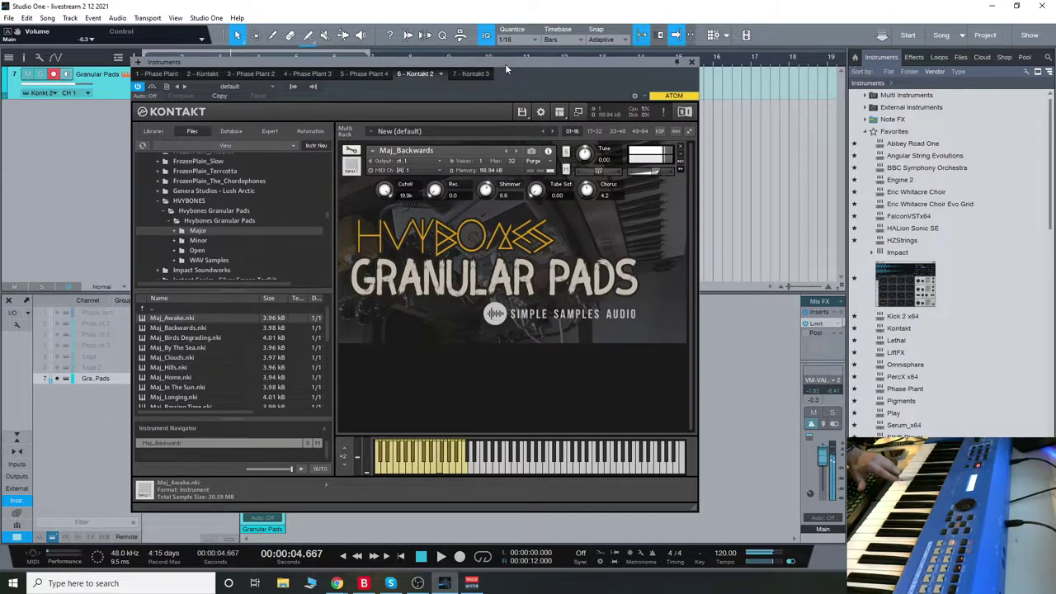
{"action": "left_click_drag", "start_coordinate": [385, 195], "coordinate": [442, 300]}
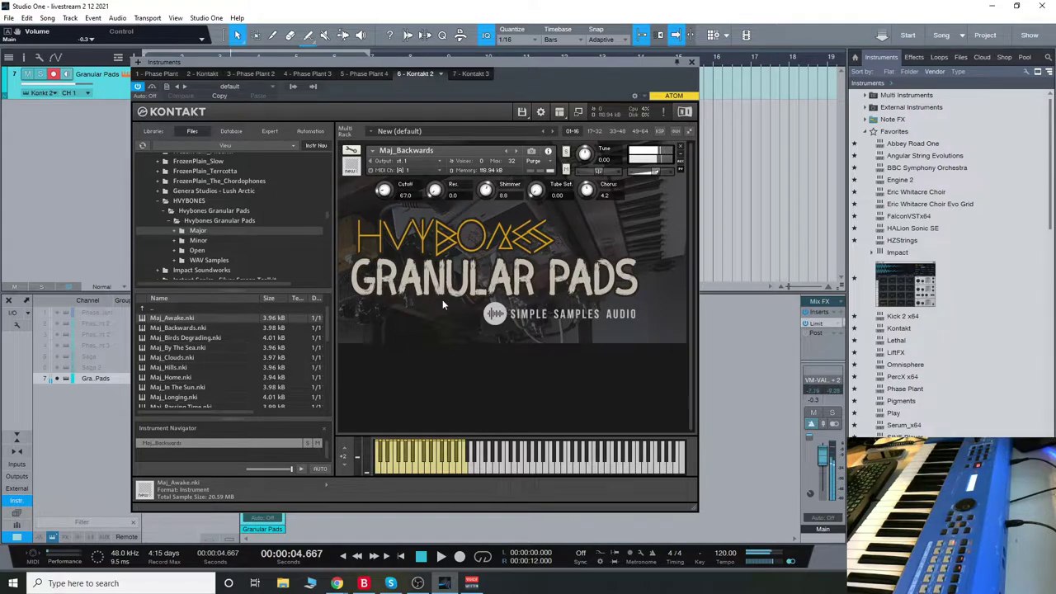
Browse the Major folder's patches and load Maj_Birds Degrading in place of the current one.
{"action": "scroll", "coordinate": [288, 350], "scroll_direction": "down", "scroll_amount": 3}
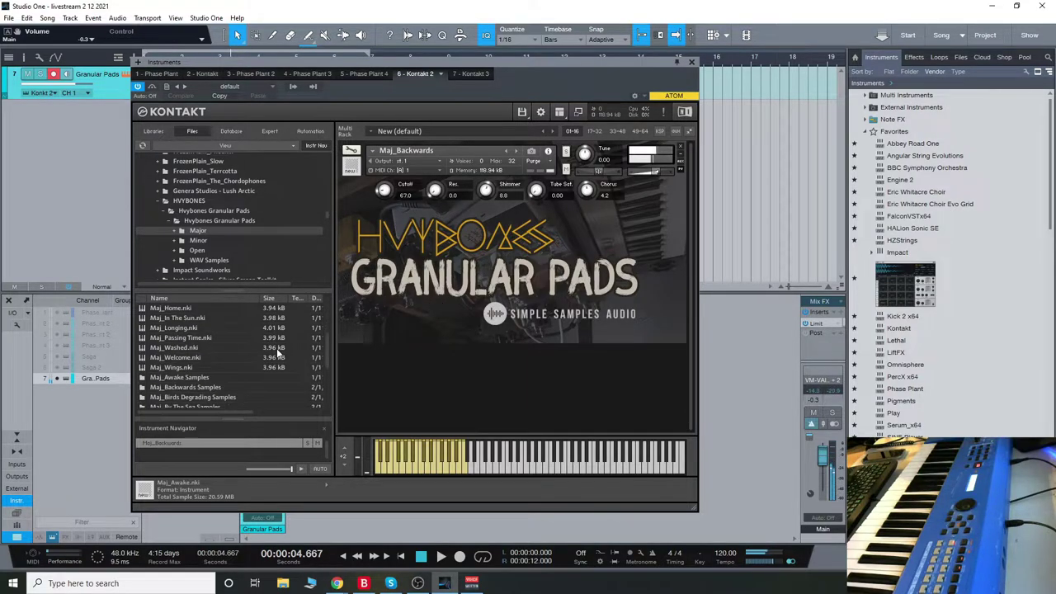
{"action": "scroll", "coordinate": [279, 353], "scroll_direction": "up", "scroll_amount": 1}
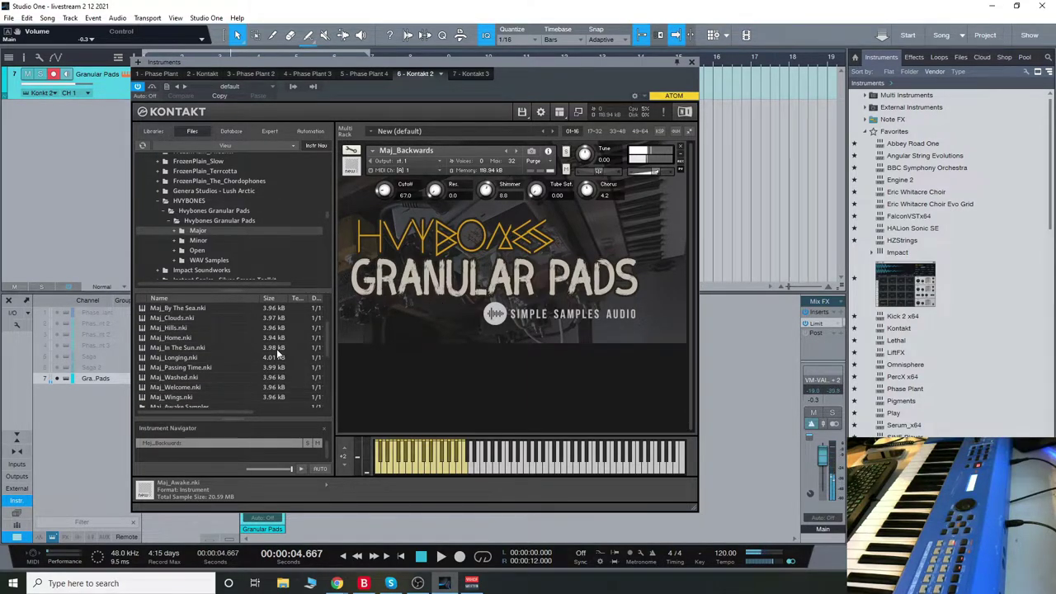
{"action": "left_click", "coordinate": [516, 150]}
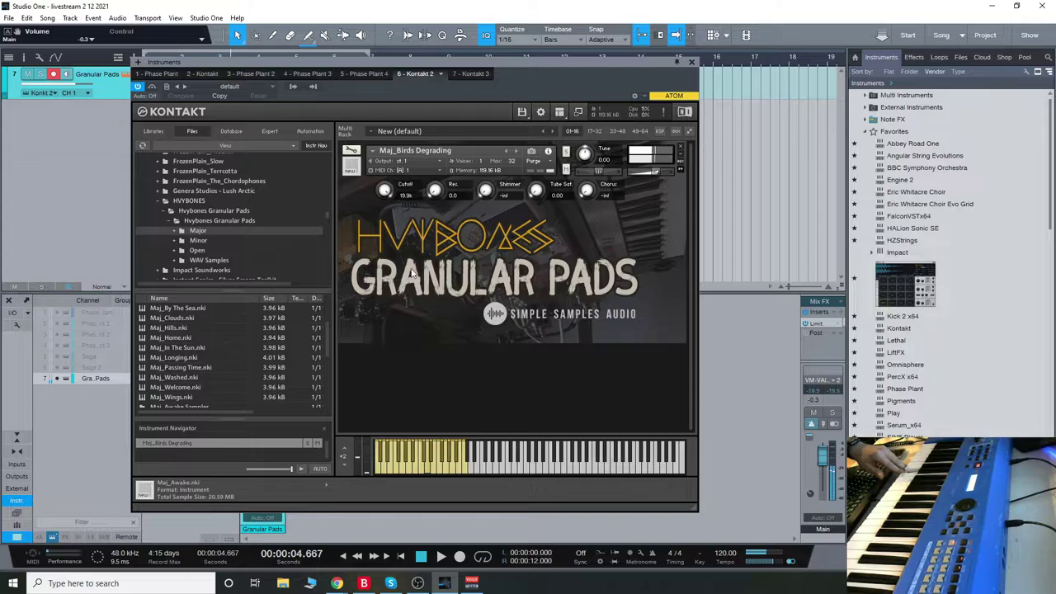
Set the Birds Degrading patch to Shimmer 10.5, resonance 73.3 and Cutoff 19.9k, with the main output volume at +5.9 dB.
{"action": "left_click_drag", "start_coordinate": [485, 190], "coordinate": [489, 111]}
{"action": "left_click_drag", "start_coordinate": [821, 459], "coordinate": [825, 457]}
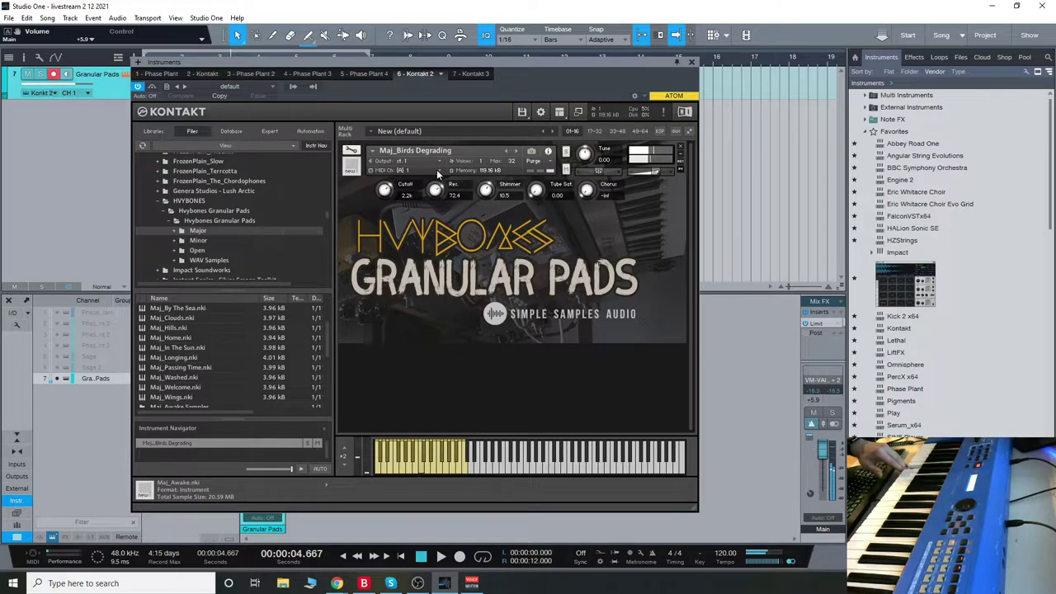
{"action": "left_click_drag", "start_coordinate": [385, 208], "coordinate": [399, 157]}
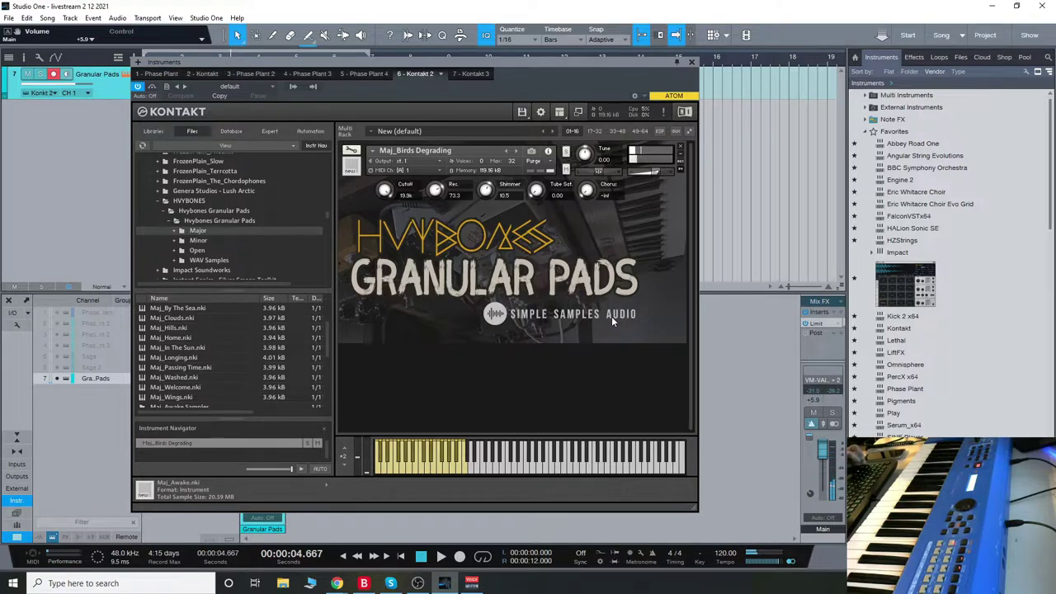
Load the Min_Bound patch from the Minor folder and raise the main output volume to +9.5 dB.
{"action": "left_click", "coordinate": [198, 240]}
{"action": "double_click", "coordinate": [171, 318]}
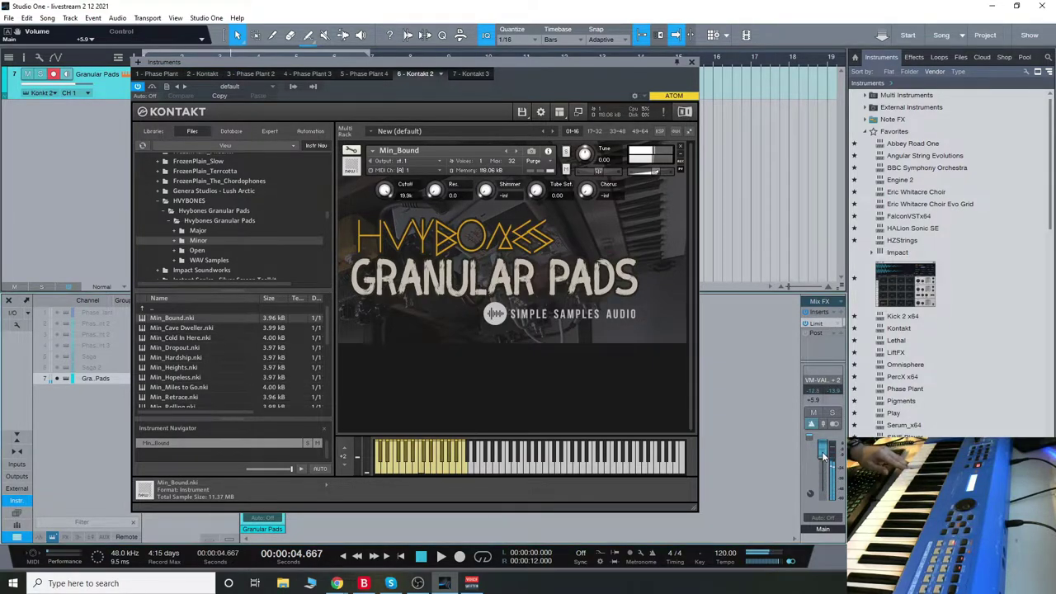
{"action": "left_click_drag", "start_coordinate": [822, 458], "coordinate": [823, 452]}
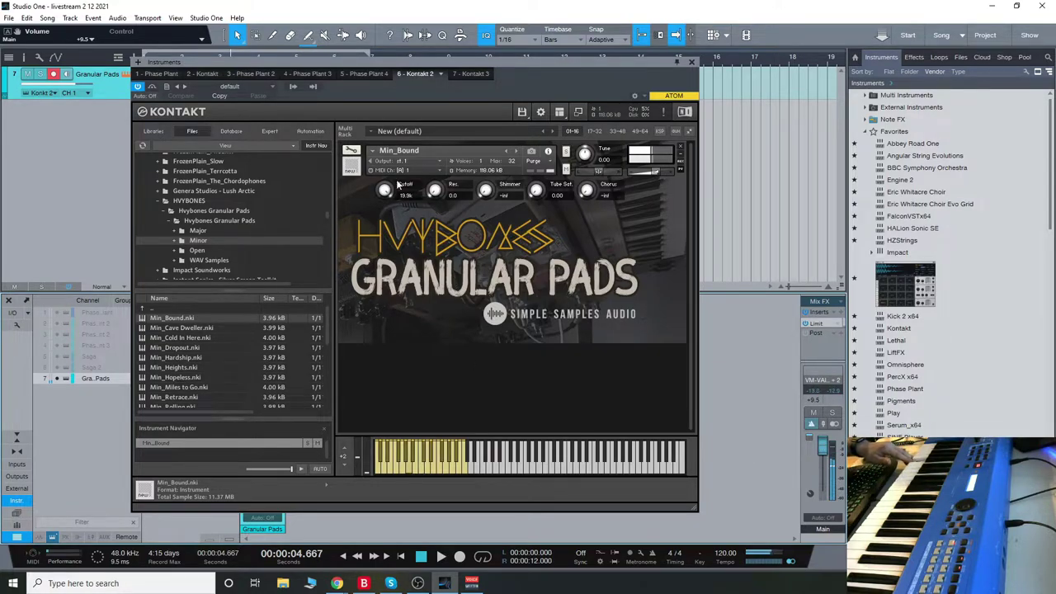
Set Min_Bound's Shimmer to 1.2 and sweep its filter, ending with resonance at 0.0 and Cutoff at 19.9k.
{"action": "left_click_drag", "start_coordinate": [437, 196], "coordinate": [436, 130]}
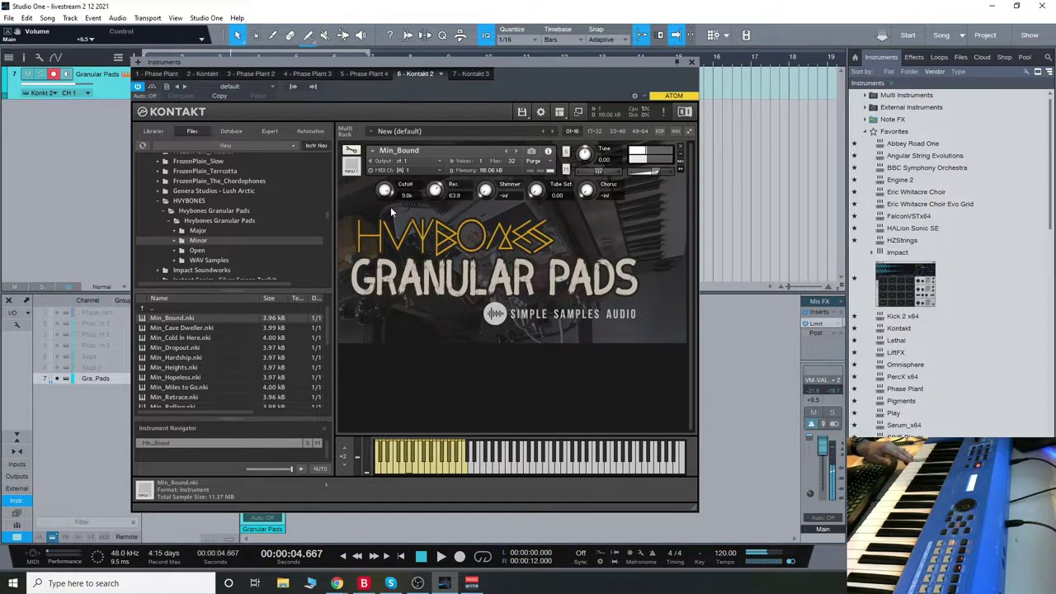
{"action": "left_click_drag", "start_coordinate": [391, 211], "coordinate": [495, 145]}
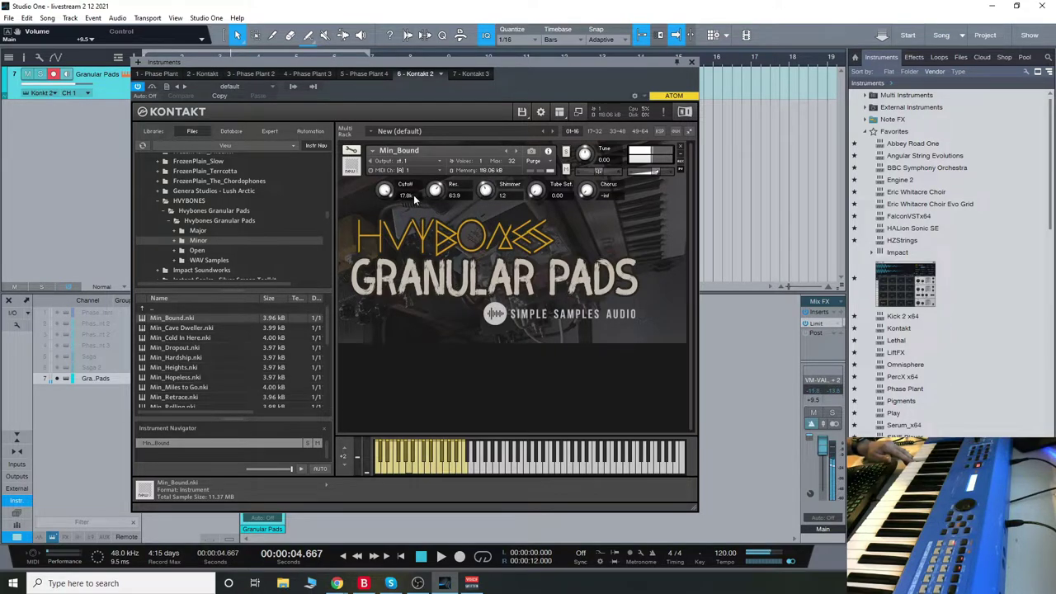
{"action": "left_click_drag", "start_coordinate": [391, 216], "coordinate": [397, 251]}
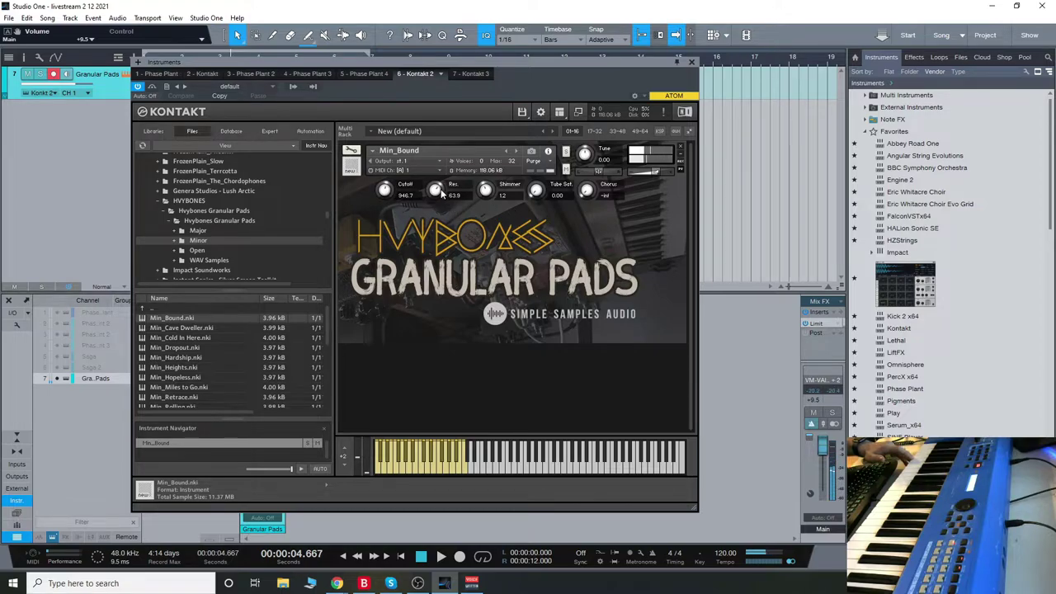
{"action": "left_click_drag", "start_coordinate": [434, 191], "coordinate": [435, 223]}
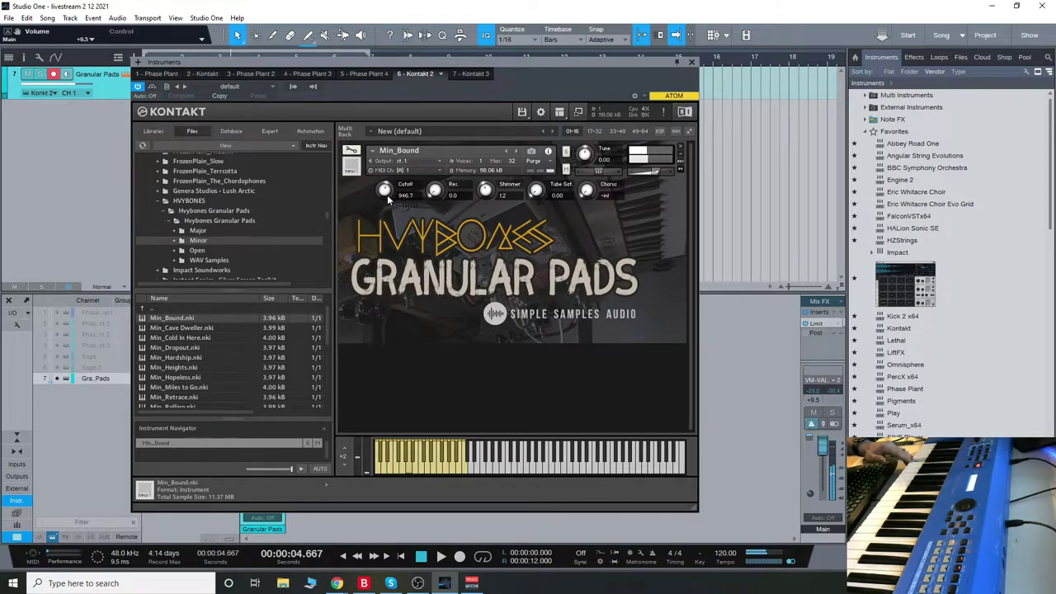
{"action": "left_click_drag", "start_coordinate": [387, 195], "coordinate": [399, 132]}
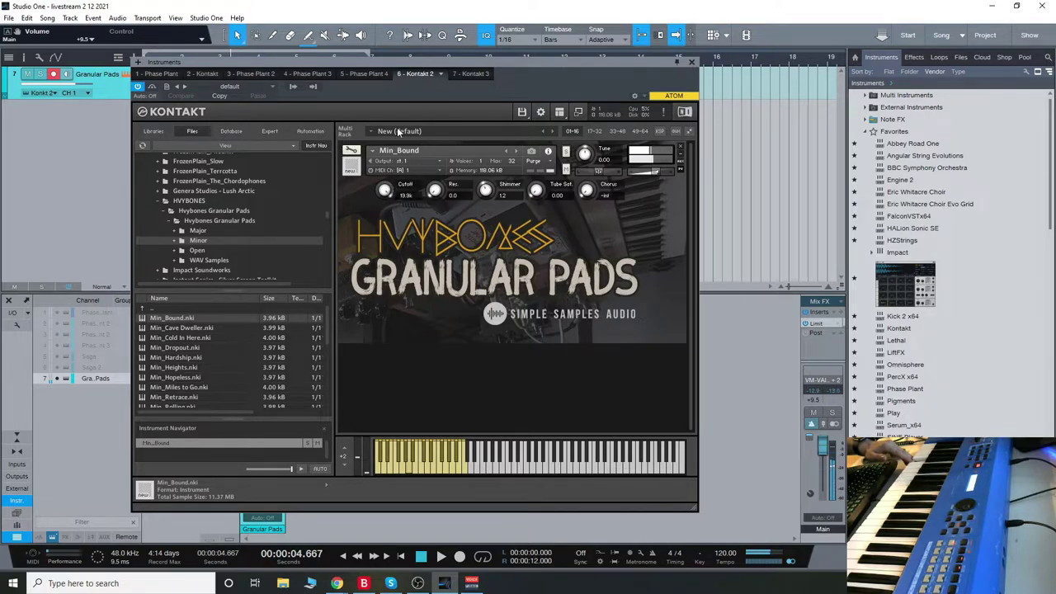
Raise Min_Bound's tube saturation to 48.0 and lower its Shimmer amount.
{"action": "left_click_drag", "start_coordinate": [536, 194], "coordinate": [537, 161]}
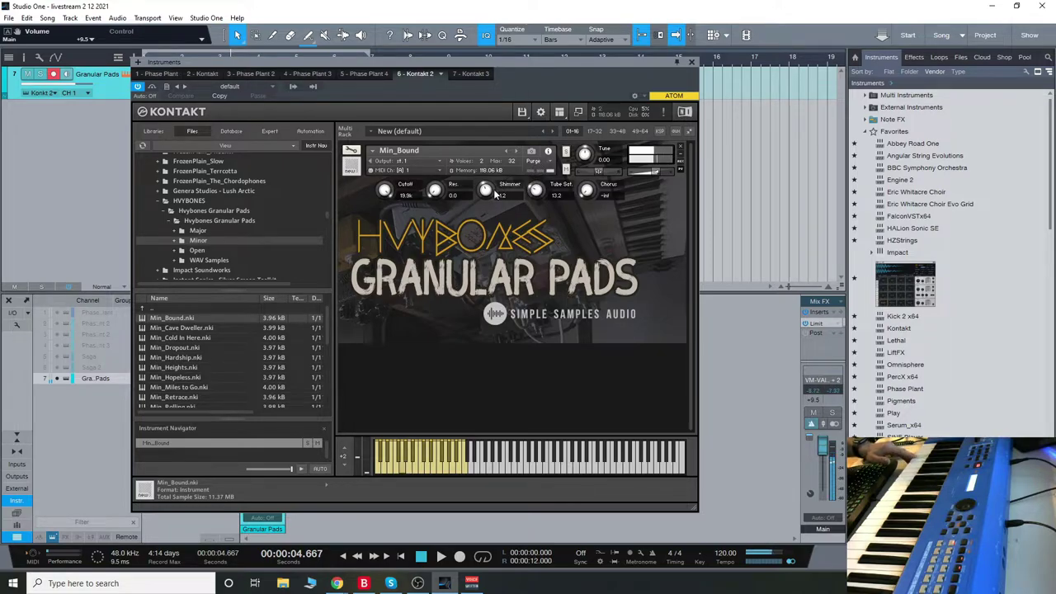
{"action": "left_click_drag", "start_coordinate": [536, 193], "coordinate": [546, 115]}
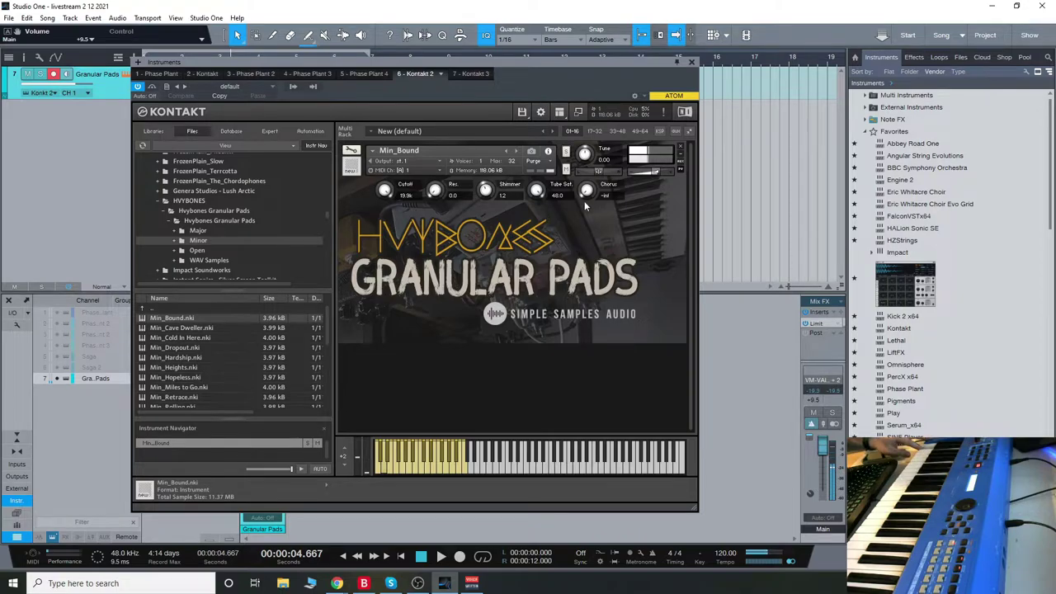
{"action": "left_click_drag", "start_coordinate": [485, 192], "coordinate": [513, 322]}
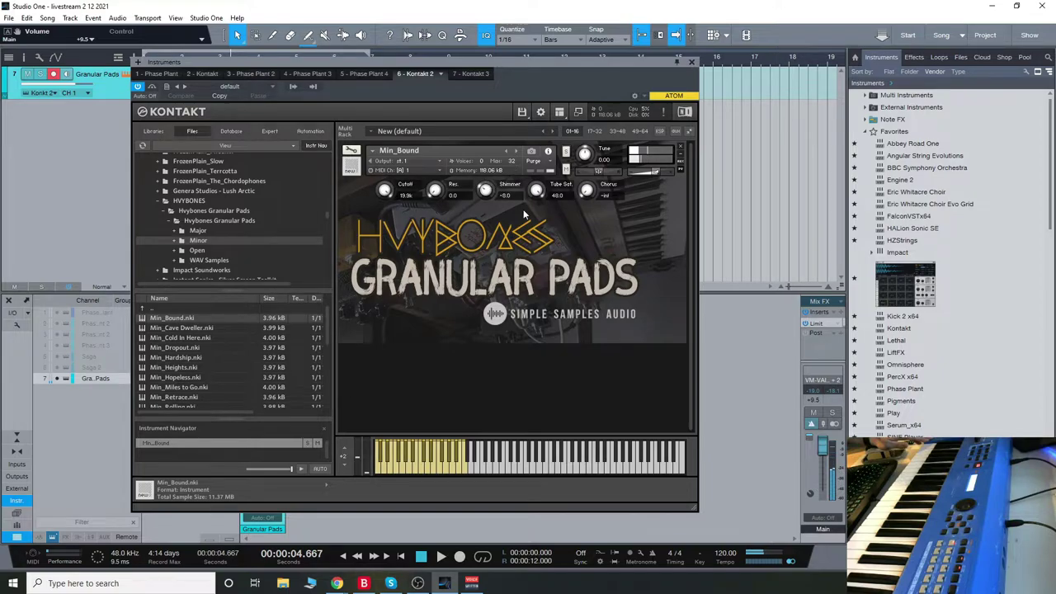
Remove Min_Bound from the rack and load the Min_Miles to Go patch.
{"action": "left_click", "coordinate": [681, 149]}
{"action": "left_click", "coordinate": [536, 331]}
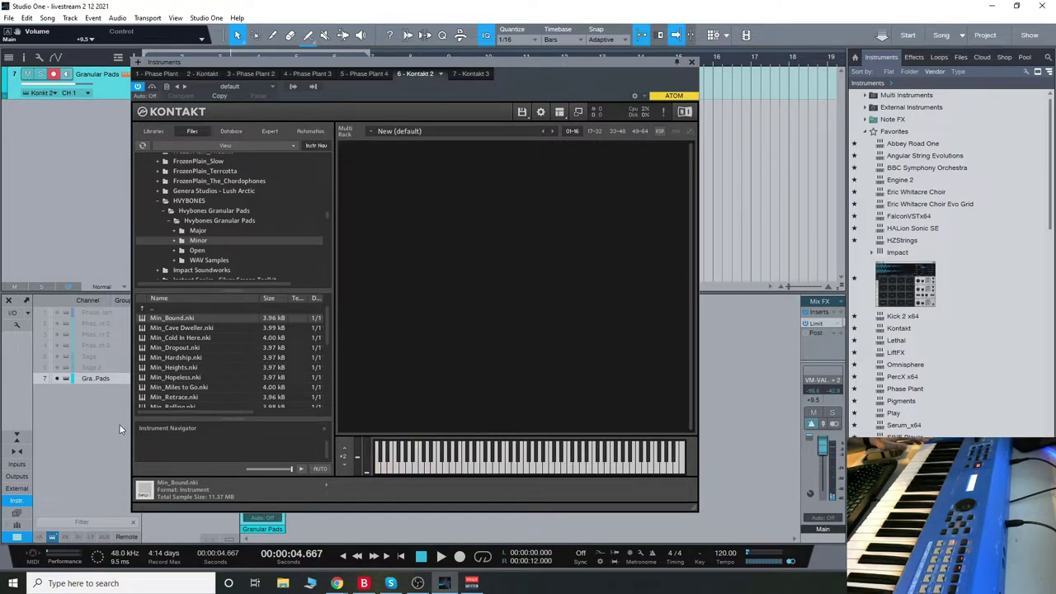
{"action": "double_click", "coordinate": [194, 385]}
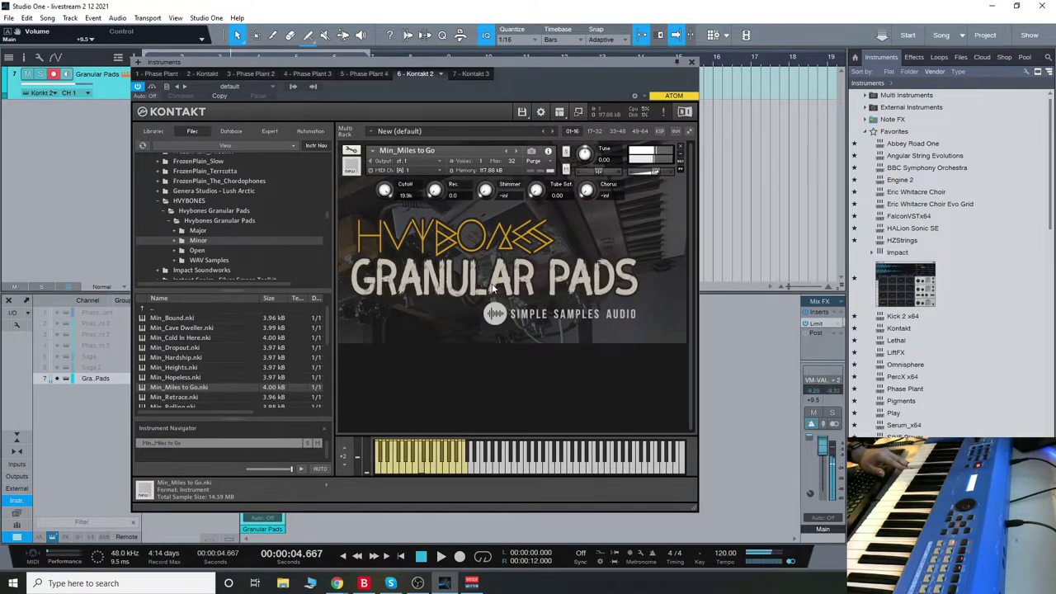
Set Min_Miles to Go to Chorus -5.5, Shimmer -12.1, resonance 50.6, Cutoff 1.6k and tube saturation 48.0.
{"action": "left_click_drag", "start_coordinate": [586, 191], "coordinate": [589, 153]}
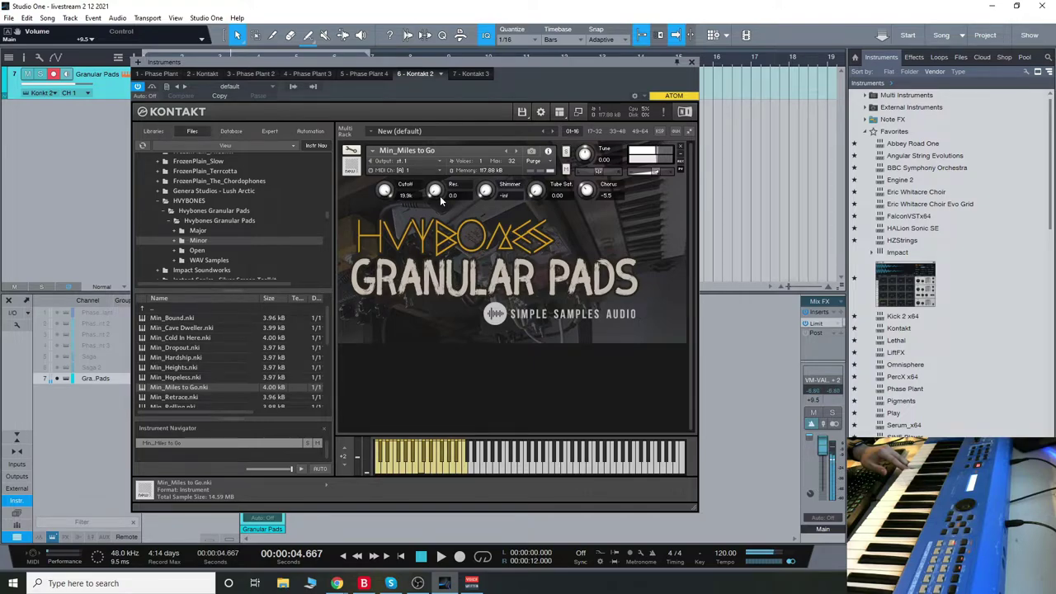
{"action": "left_click_drag", "start_coordinate": [486, 190], "coordinate": [487, 166]}
{"action": "left_click_drag", "start_coordinate": [434, 191], "coordinate": [437, 168]}
{"action": "left_click_drag", "start_coordinate": [387, 206], "coordinate": [393, 216]}
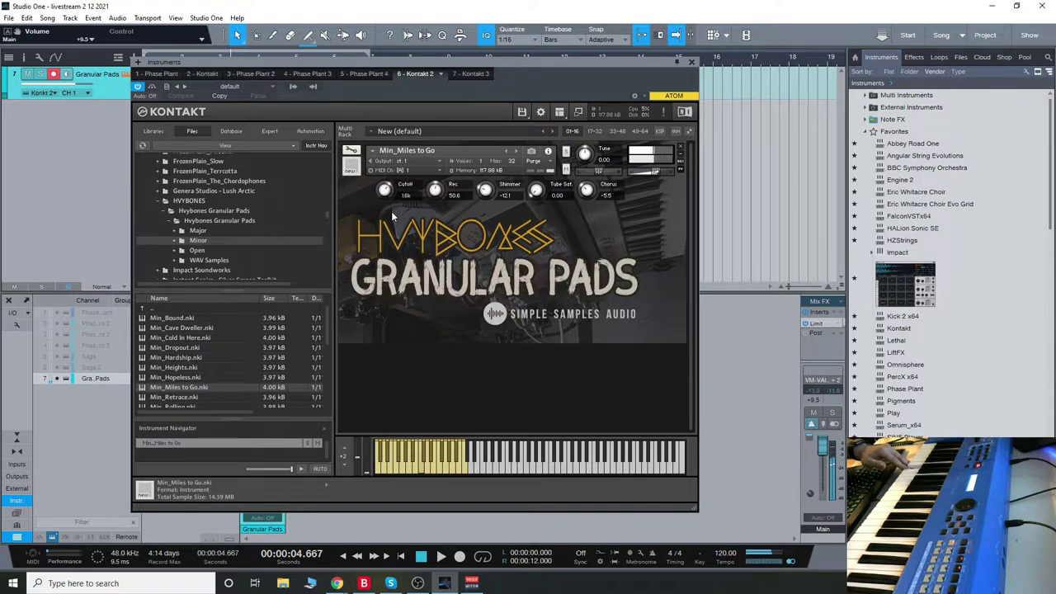
{"action": "left_click_drag", "start_coordinate": [537, 191], "coordinate": [566, 51]}
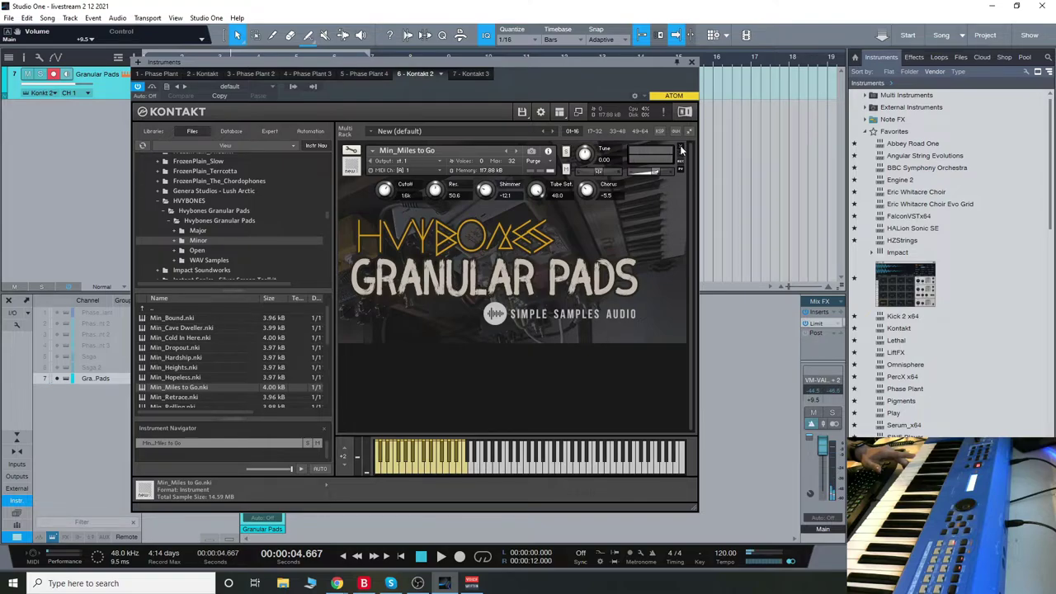
Load Open_Chanting from the Open folder, and step forward through Open_Chilled to Open_Depths.
{"action": "left_click", "coordinate": [197, 250]}
{"action": "double_click", "coordinate": [177, 328]}
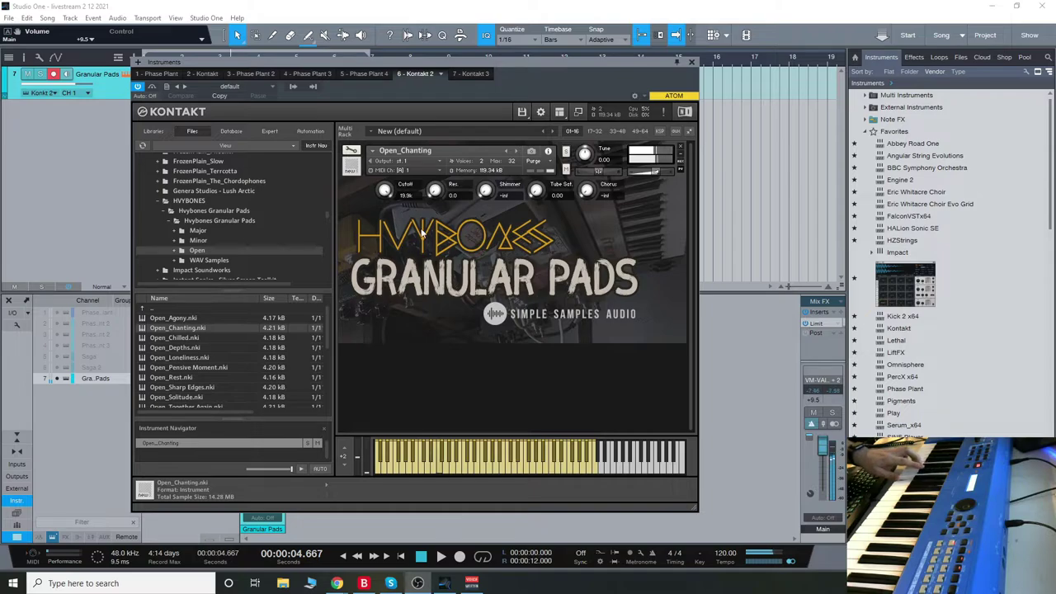
{"action": "left_click", "coordinate": [518, 149]}
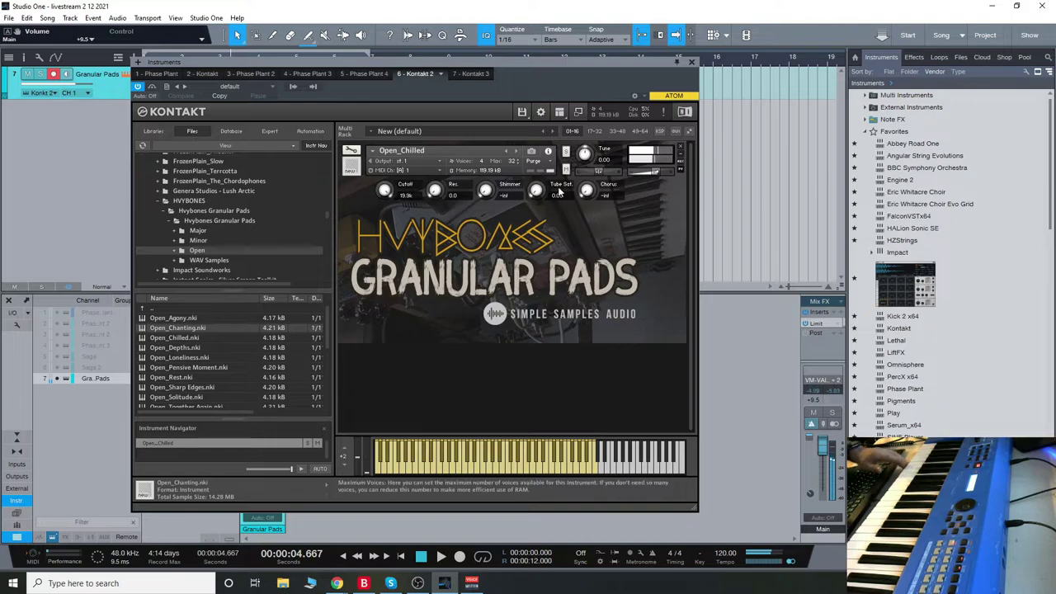
{"action": "left_click", "coordinate": [516, 150]}
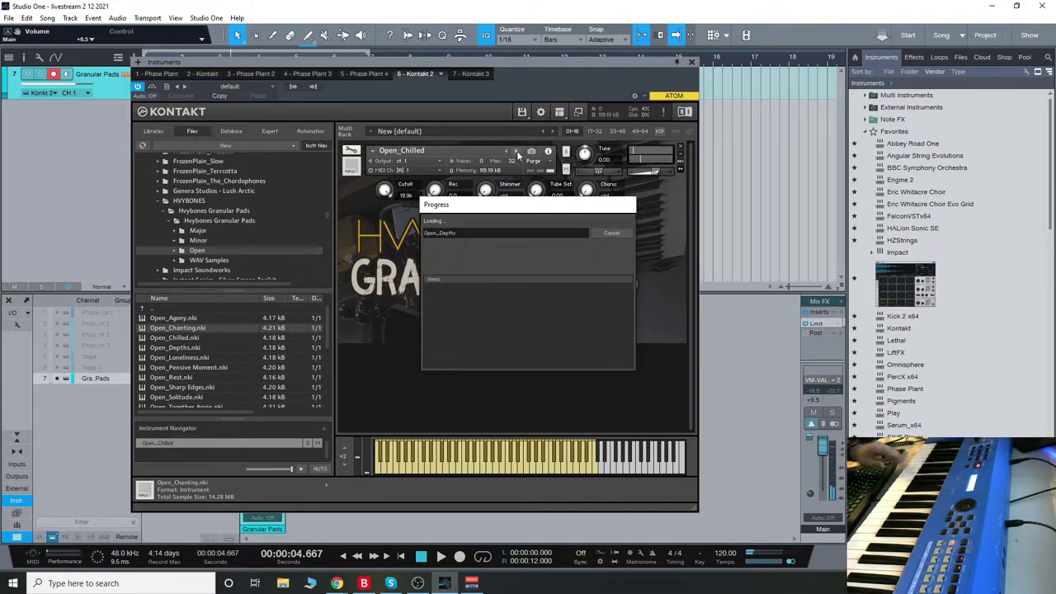